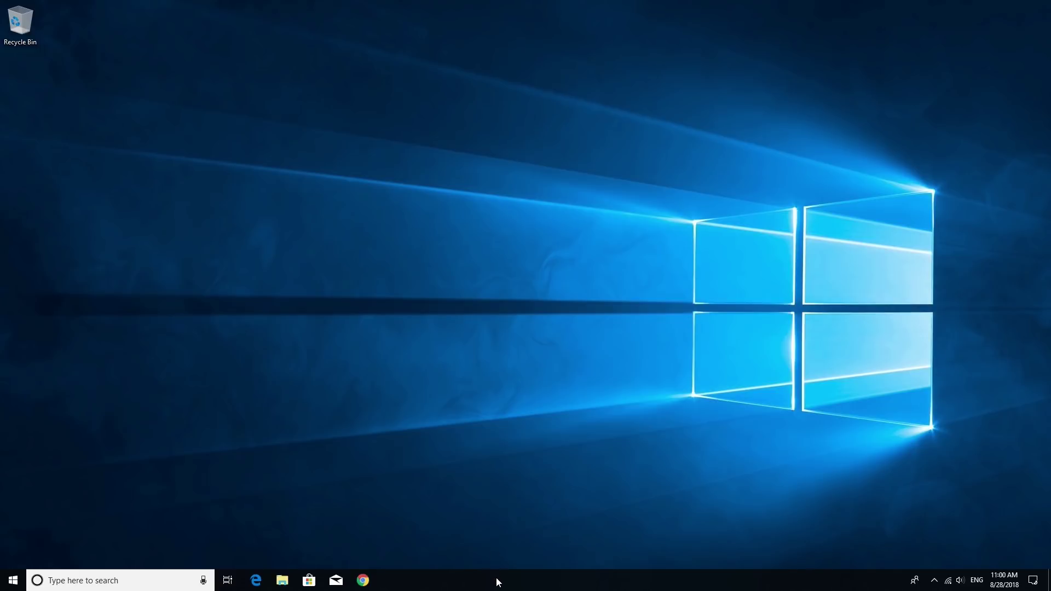
# - In Task Manager's full view, select the Elgato Sound Capture Tray startup entry
pyautogui.rightClick(496, 577)
pyautogui.click(551, 522)
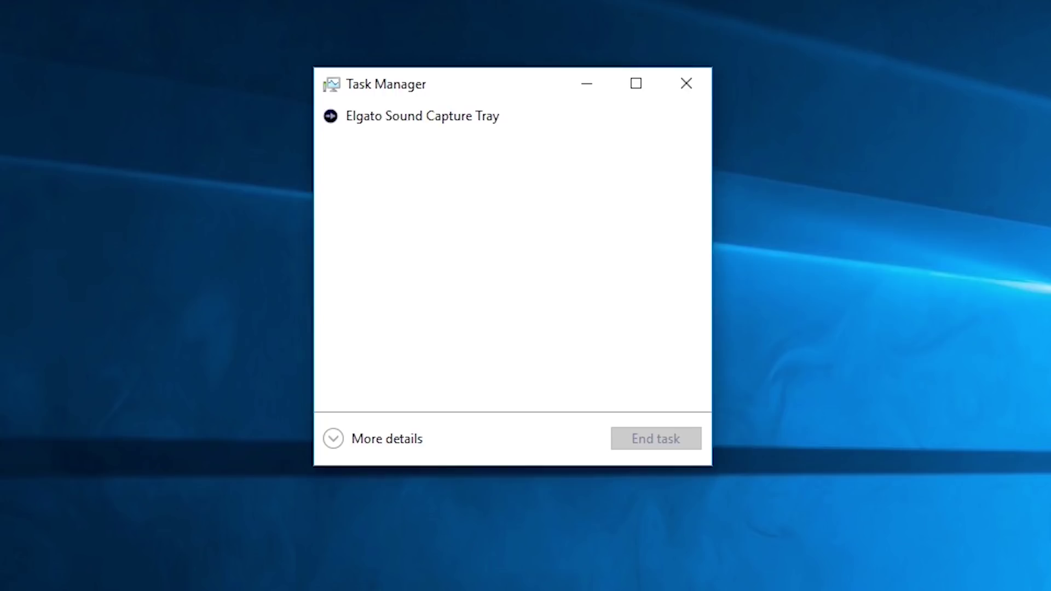
pyautogui.click(334, 438)
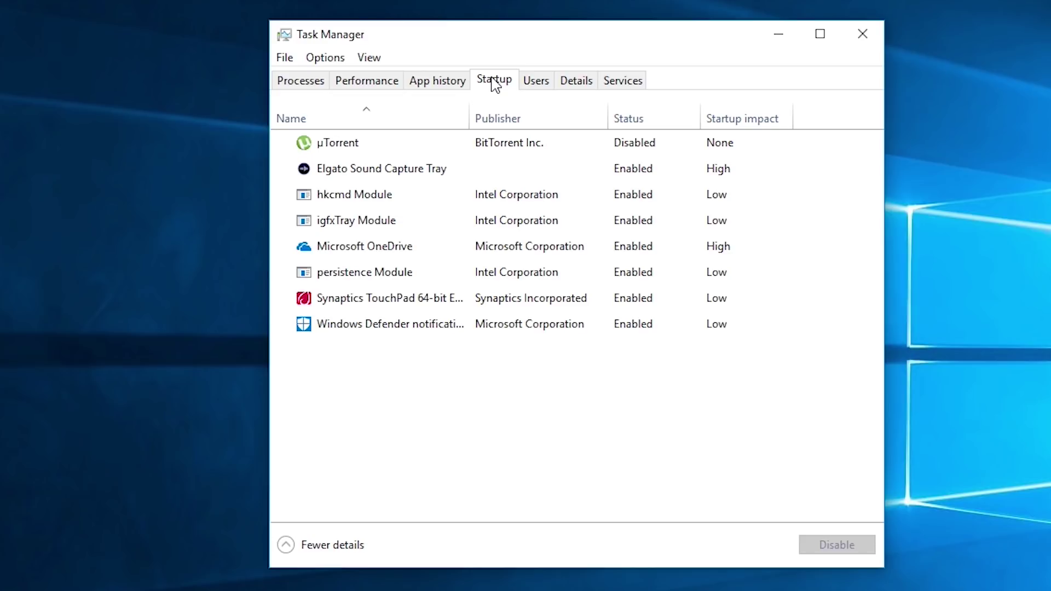
pyautogui.click(451, 173)
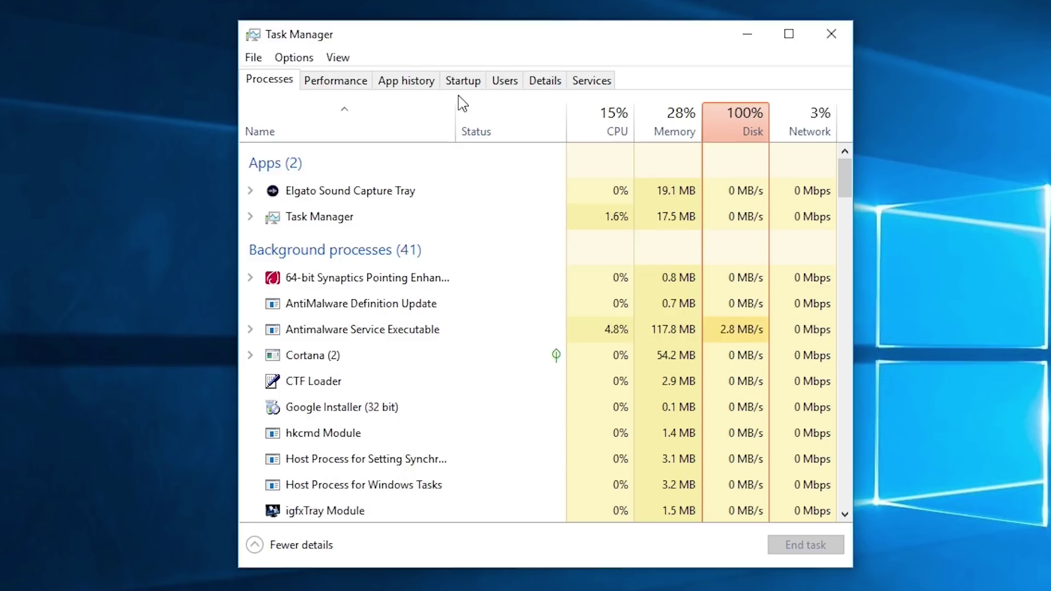
pyautogui.press('Tab')
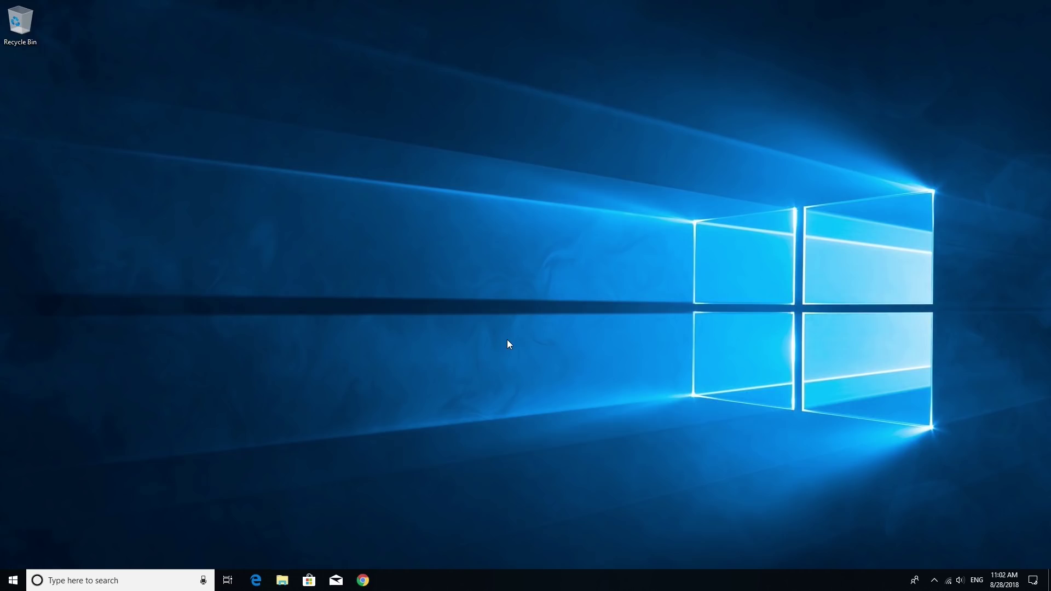
# - Via msconfig, switch System Configuration to Diagnostic startup and confirm with OK
pyautogui.click(122, 581)
pyautogui.write('msconfig')
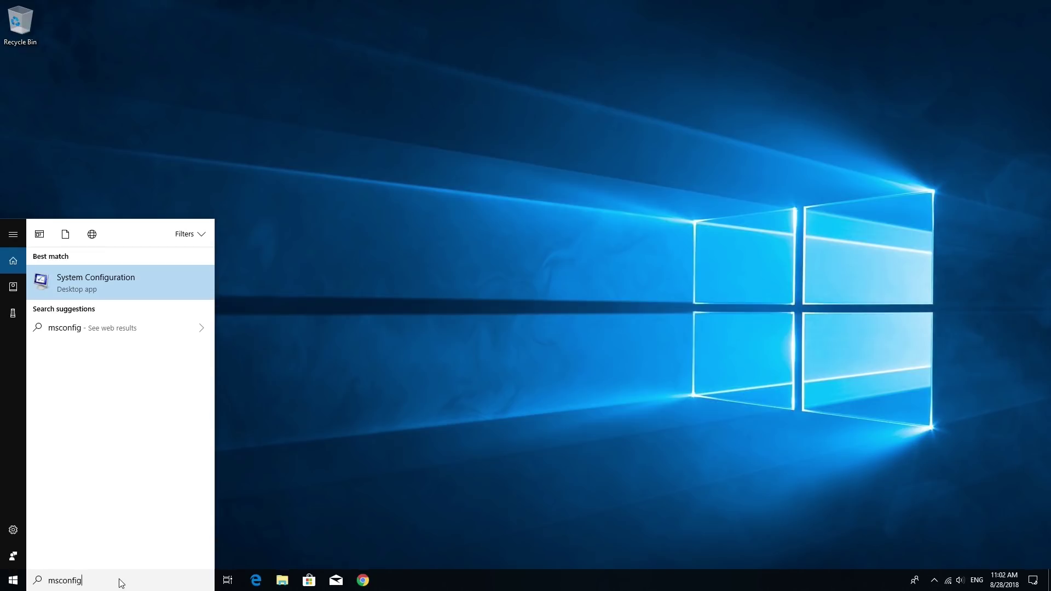
pyautogui.press('Return')
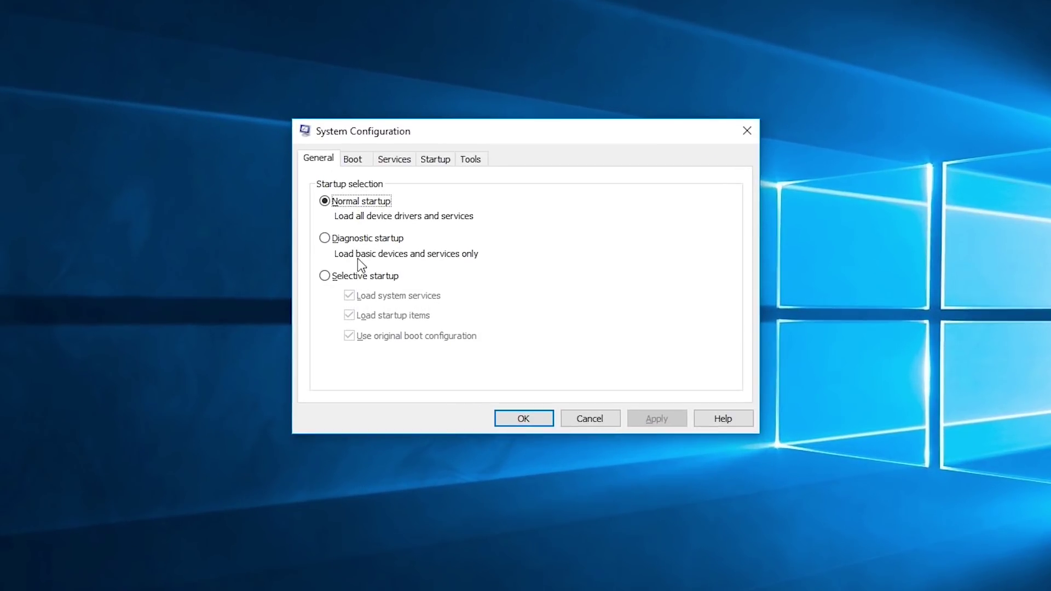
pyautogui.click(353, 241)
pyautogui.click(516, 415)
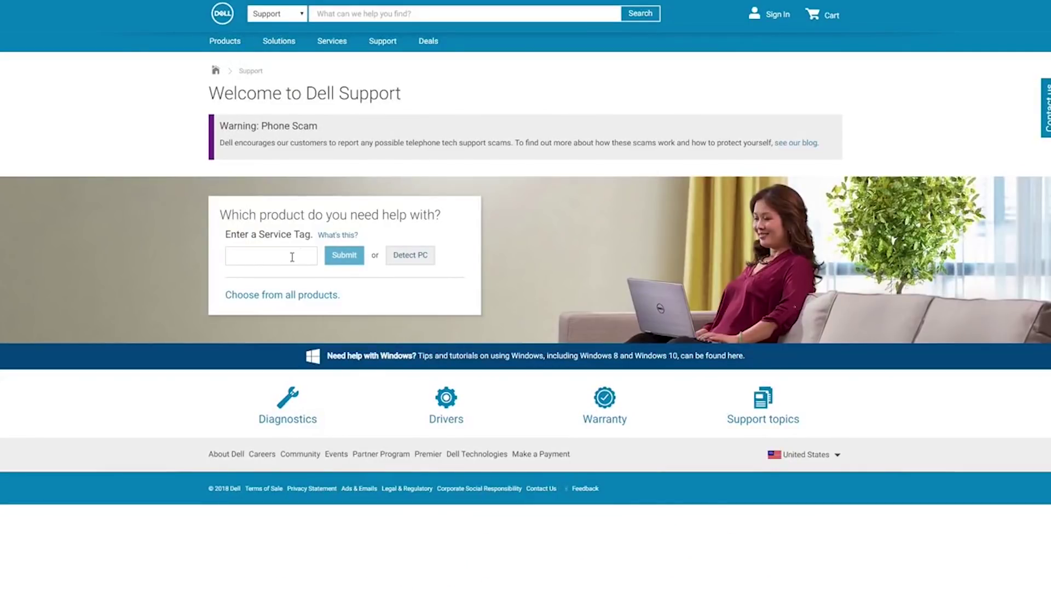
# - Submit the service tag, reach Drivers & downloads for the Dell G7 15 7588 and run Detect Drivers
pyautogui.click(271, 256)
pyautogui.write('ABCD')
pyautogui.write('EFG')
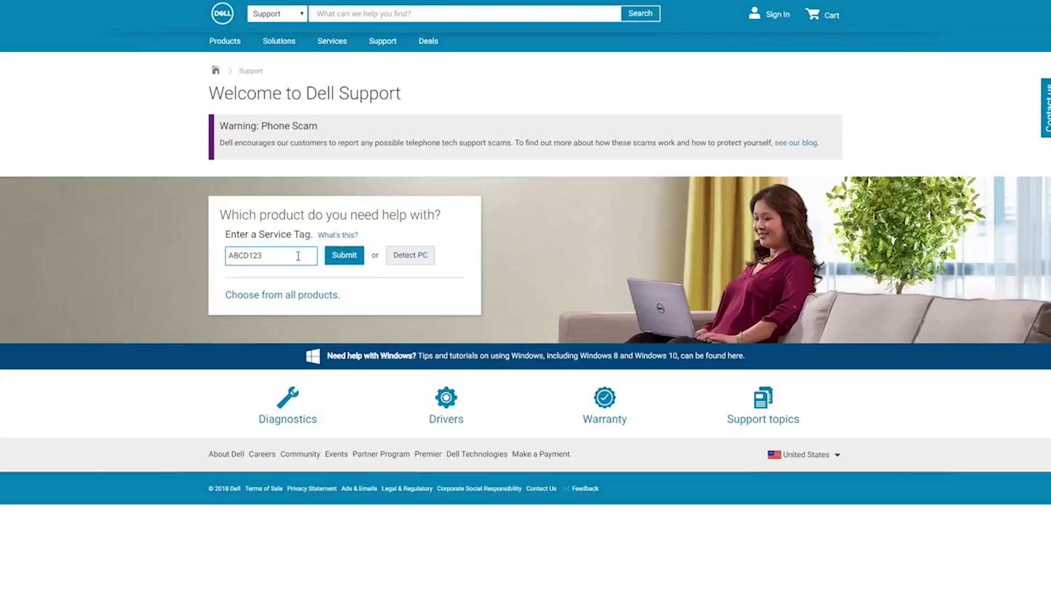
pyautogui.click(345, 255)
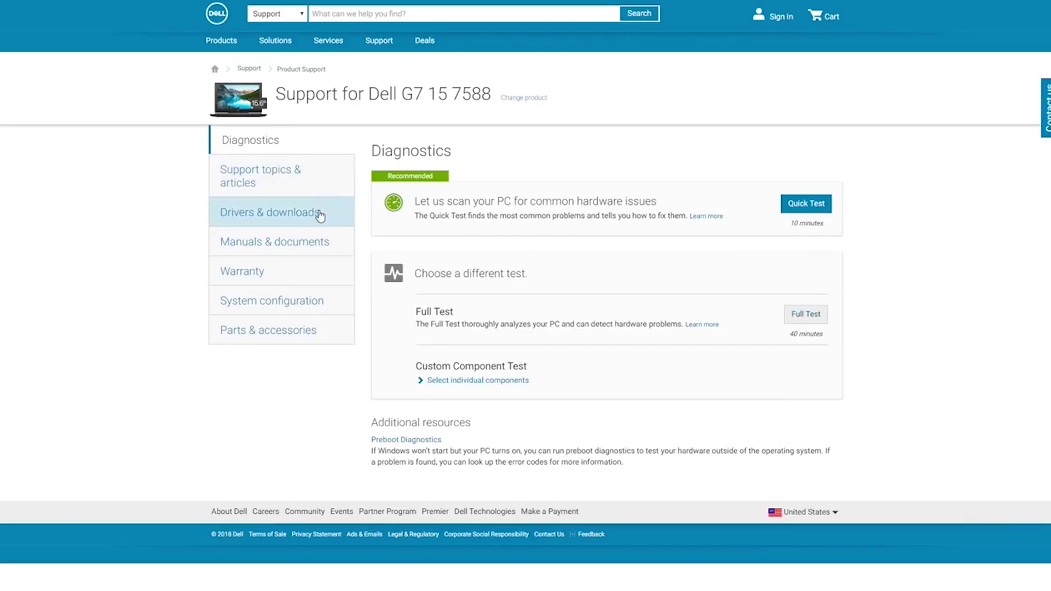
pyautogui.click(319, 212)
pyautogui.click(790, 281)
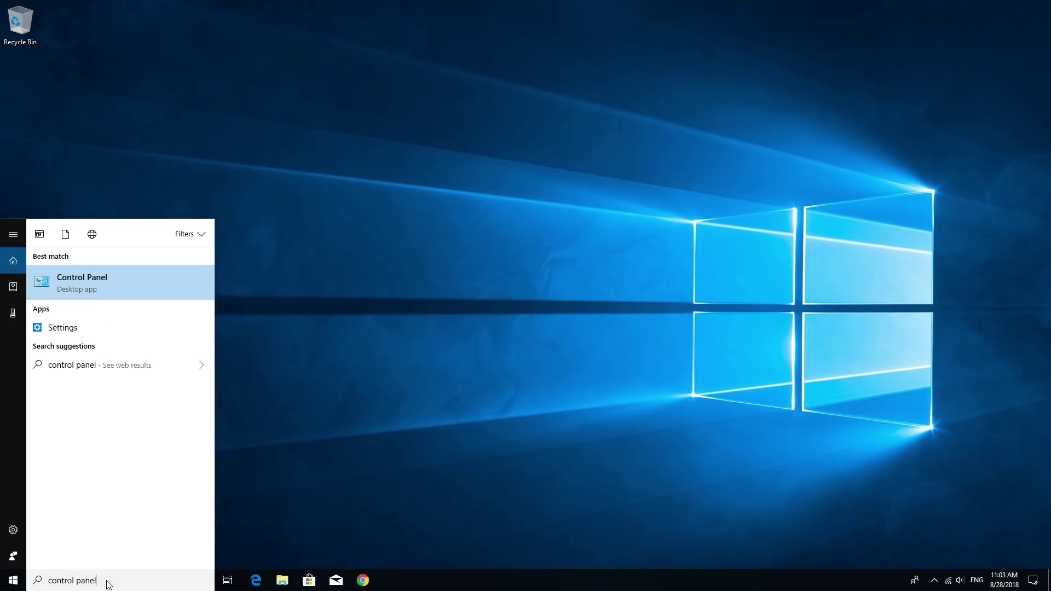
# - From Control Panel in Large icons view, reach the Balanced plan's advanced power settings
pyautogui.click(120, 283)
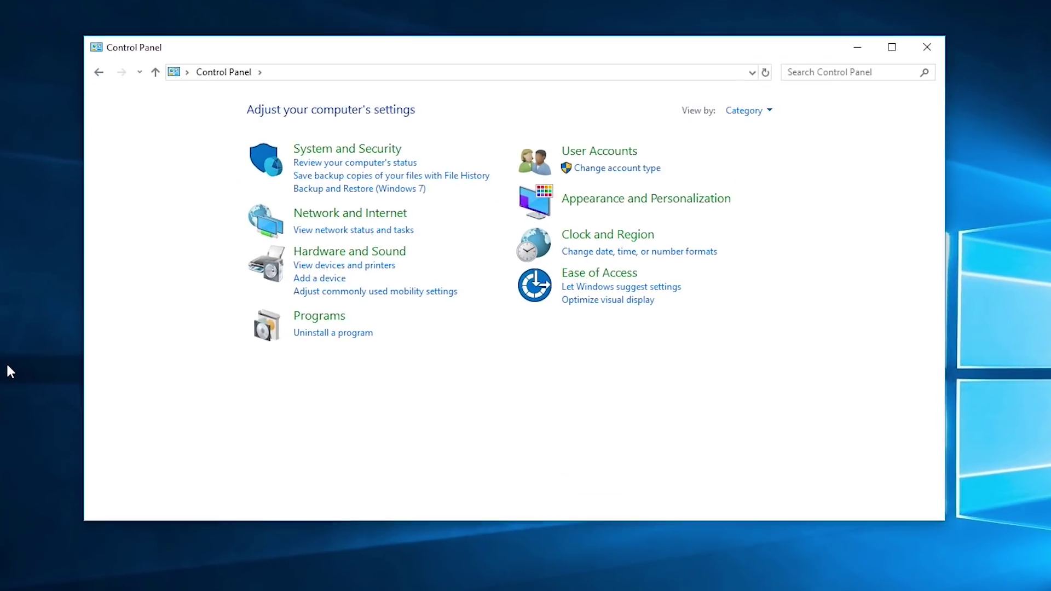
pyautogui.click(749, 110)
pyautogui.click(763, 153)
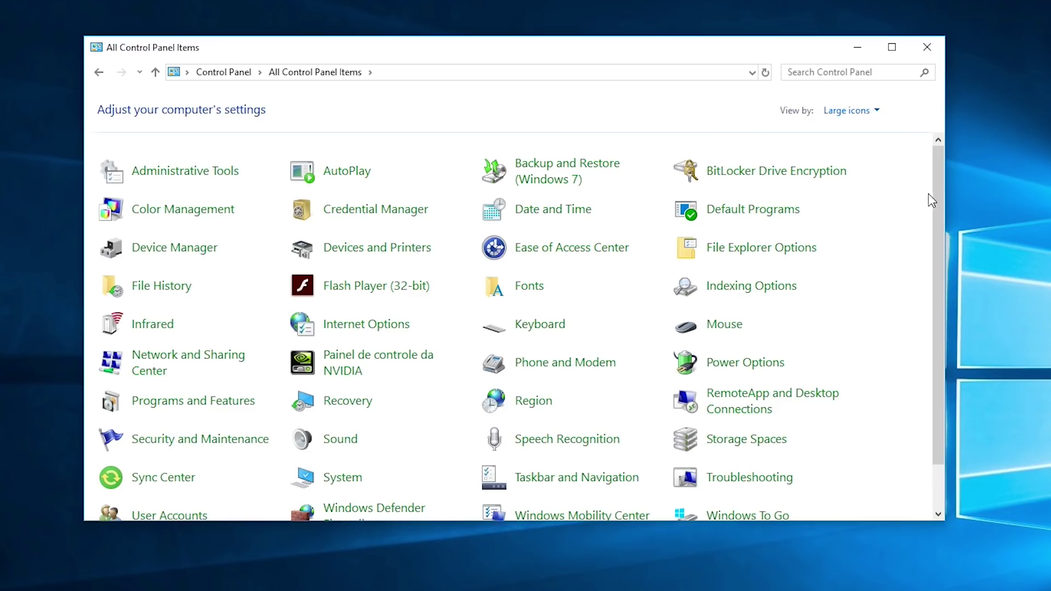
pyautogui.scroll(-1, 938, 200)
pyautogui.click(745, 327)
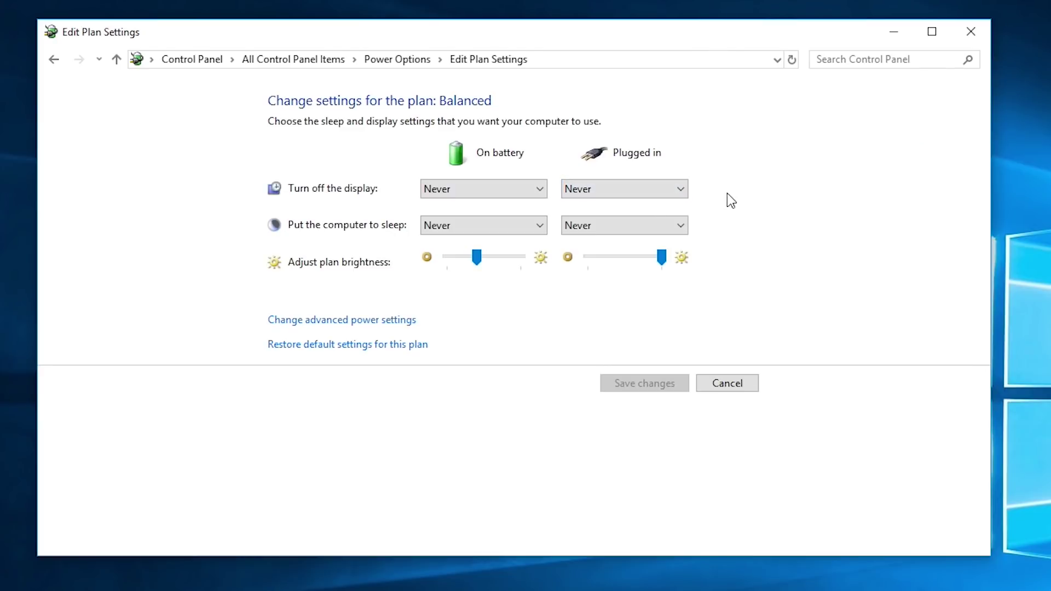
pyautogui.click(395, 321)
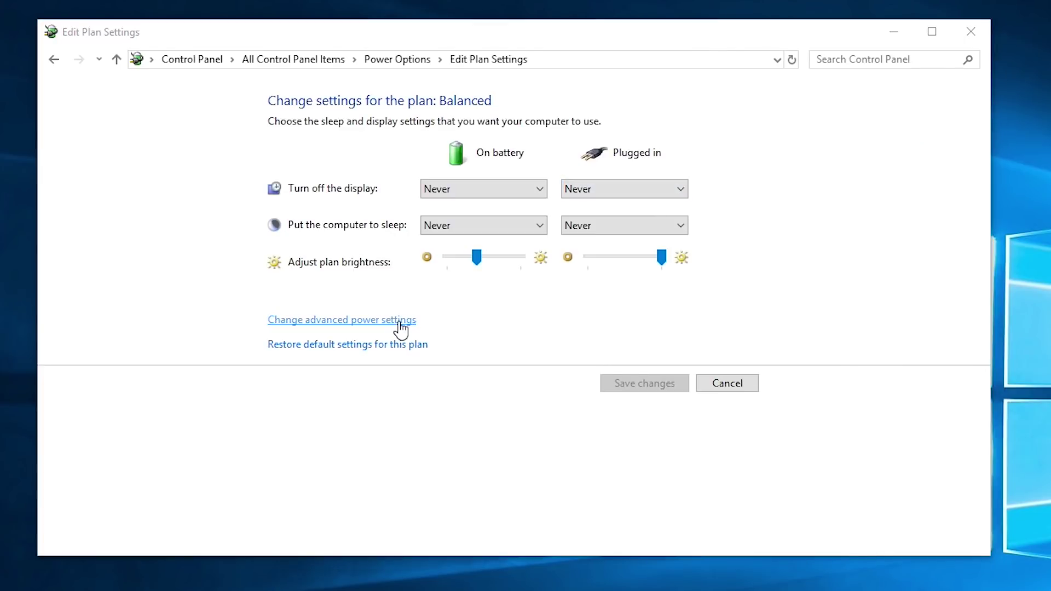
# - Set 'Turn off hard disk after' to 0 on battery and plugged in, and apply
pyautogui.click(414, 264)
pyautogui.click(430, 279)
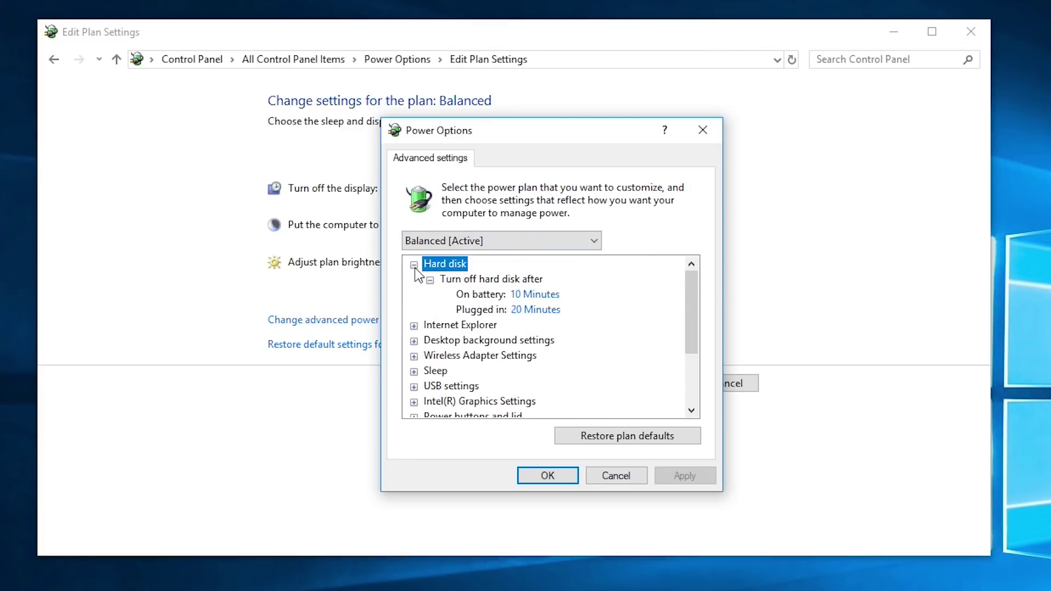
pyautogui.click(535, 294)
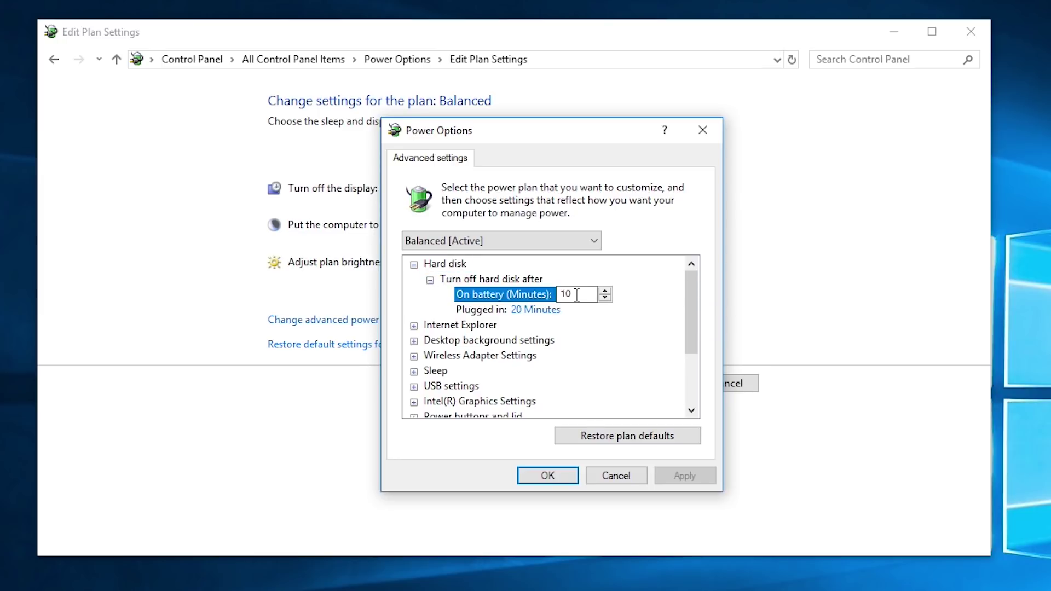
pyautogui.write('0')
pyautogui.click(536, 309)
pyautogui.write('0')
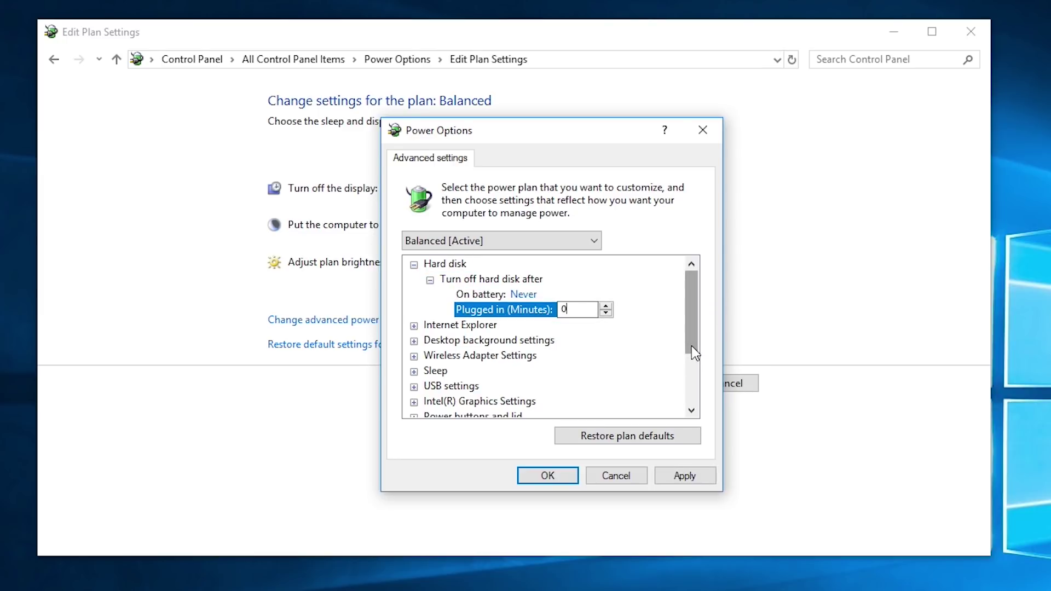
pyautogui.click(685, 477)
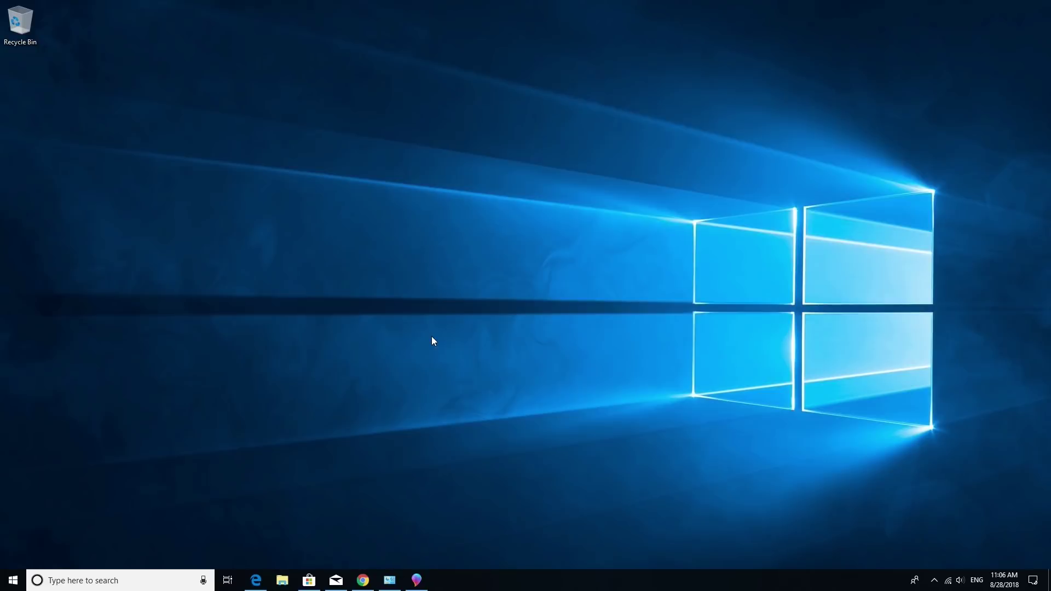
pyautogui.hotkey('alt', 'Tab')
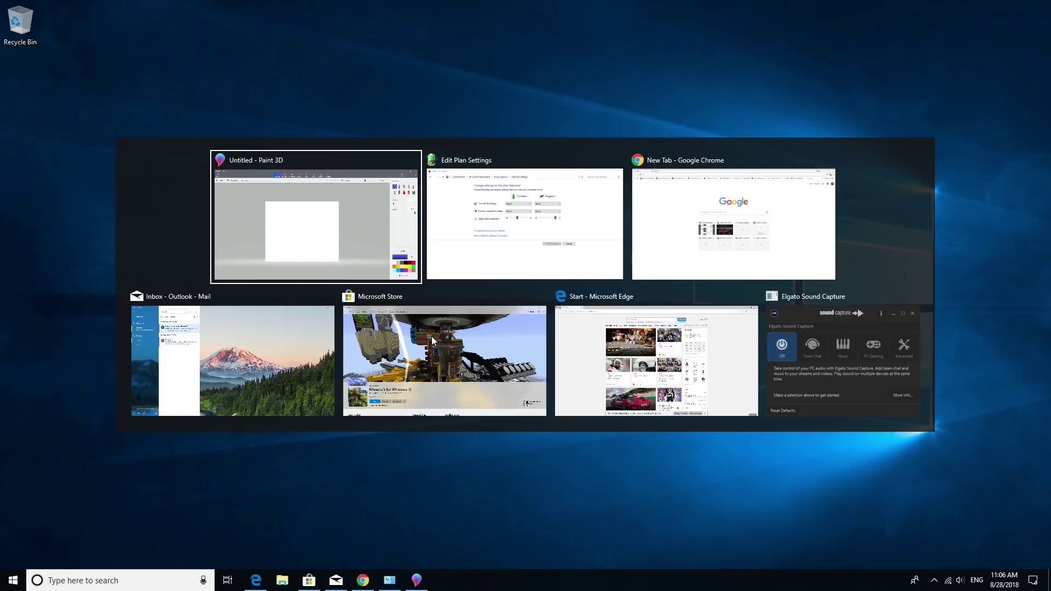
# - Close the Paint 3D, Chrome and Mail windows from Task View
pyautogui.click(413, 162)
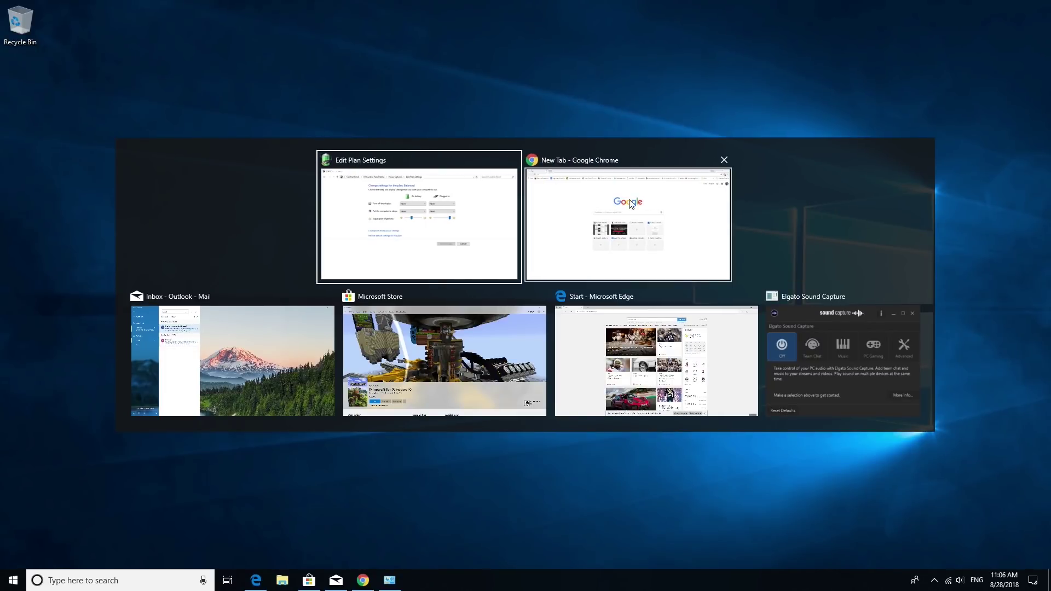
pyautogui.click(724, 161)
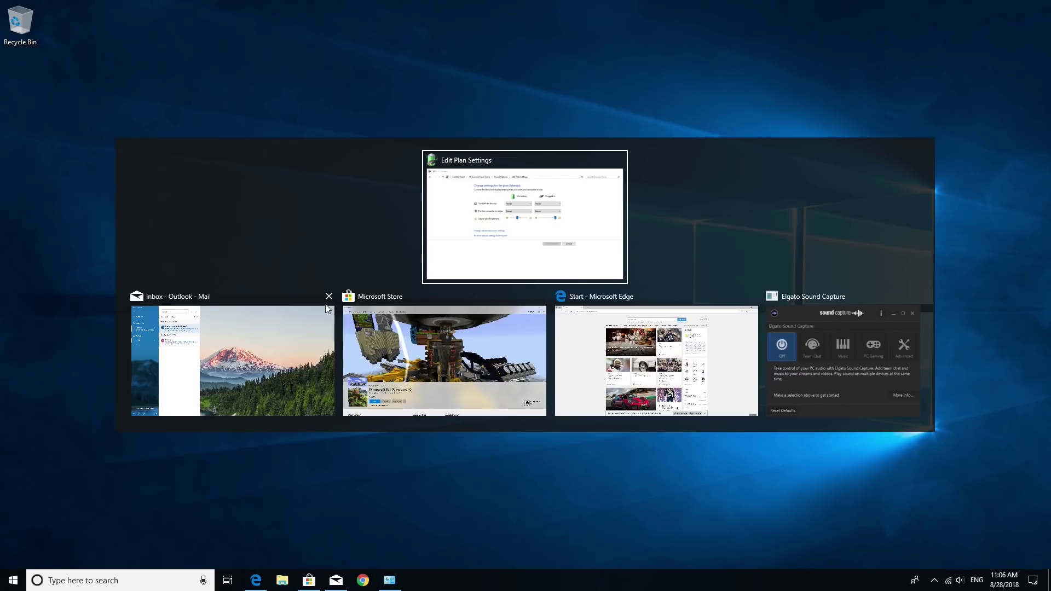
pyautogui.click(329, 297)
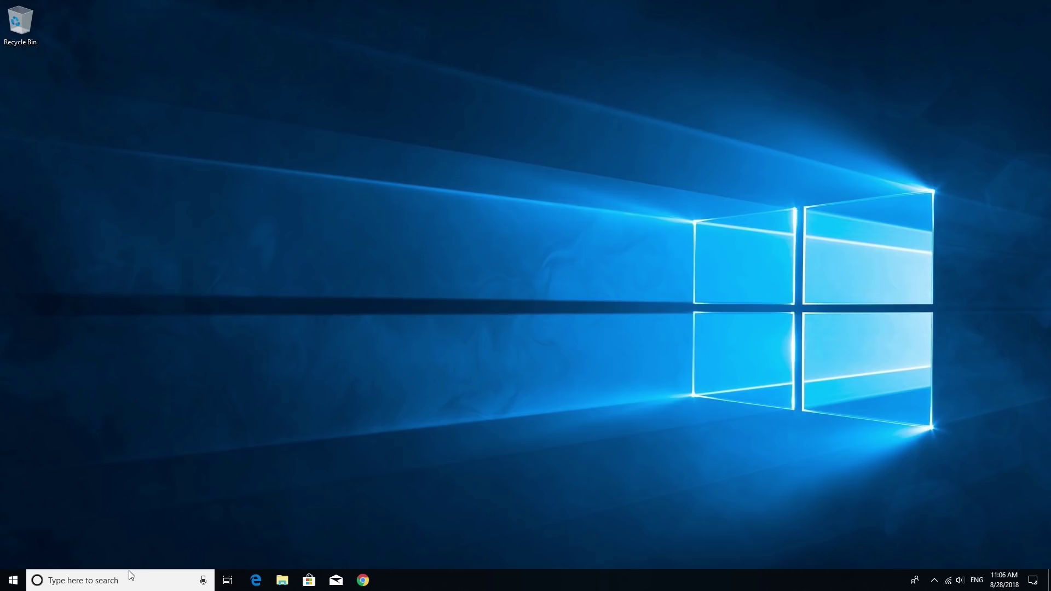
# - Launch Windows Defender Security Center and start a quick scan from Virus & threat protection
pyautogui.click(127, 581)
pyautogui.write('windows defender')
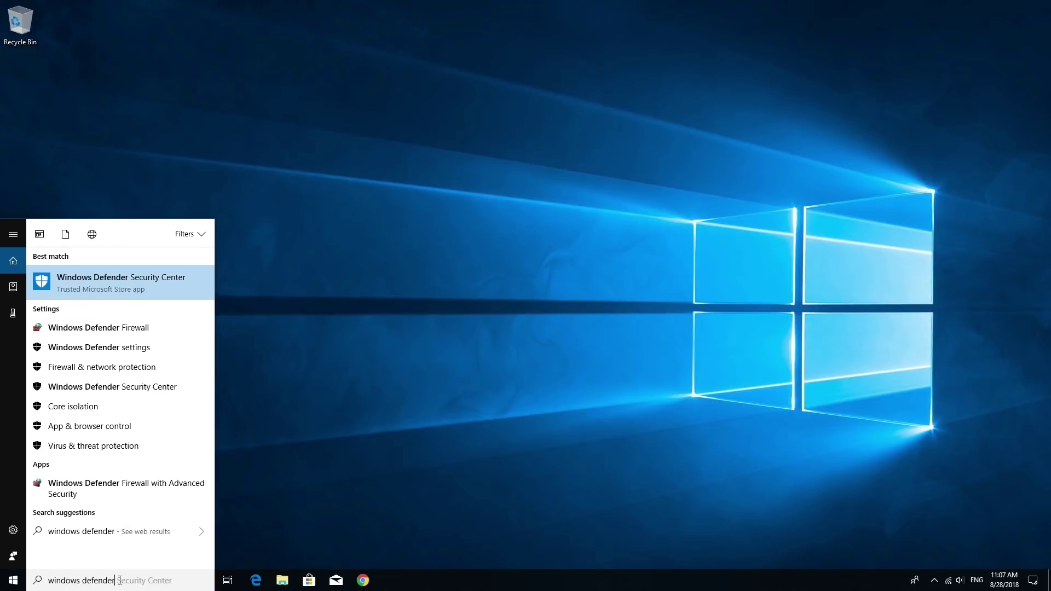
pyautogui.click(133, 290)
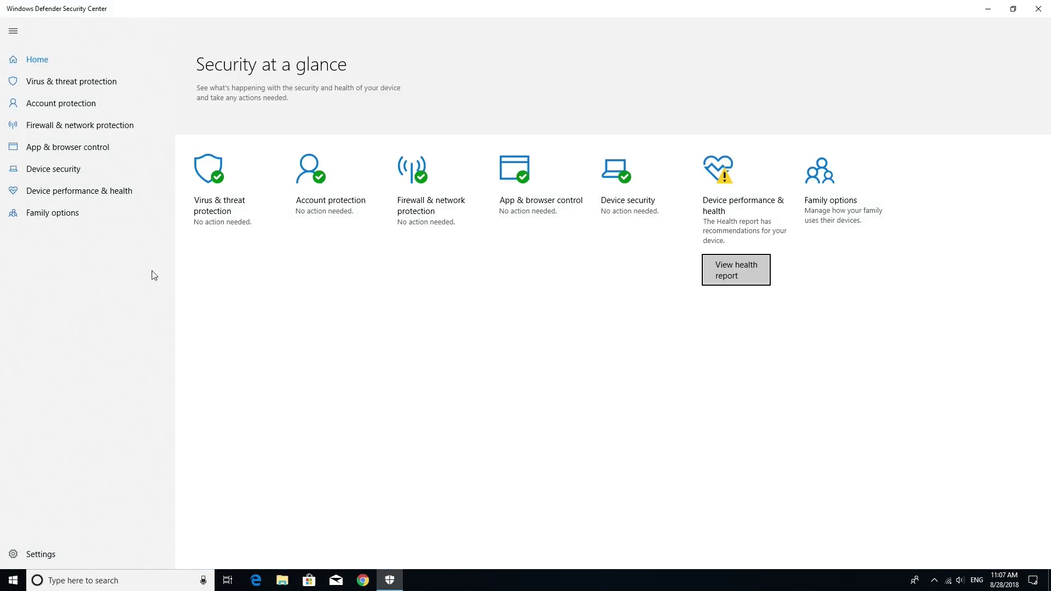
pyautogui.click(216, 206)
pyautogui.click(213, 202)
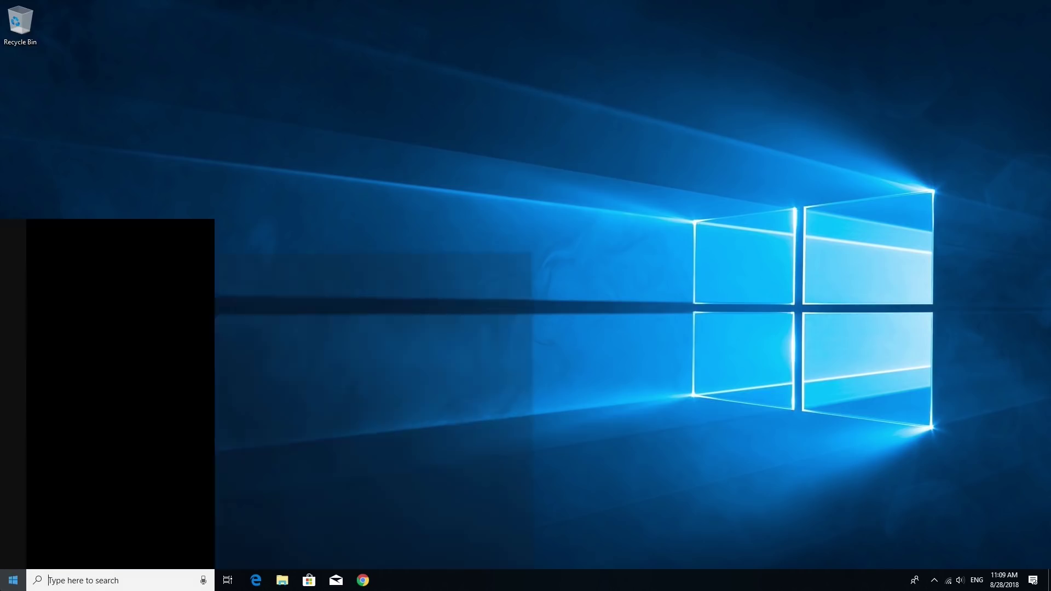
# - Under Settings > System > Notifications & actions, turn off 'Get tips, tricks, and suggestions'
pyautogui.click(11, 580)
pyautogui.click(11, 537)
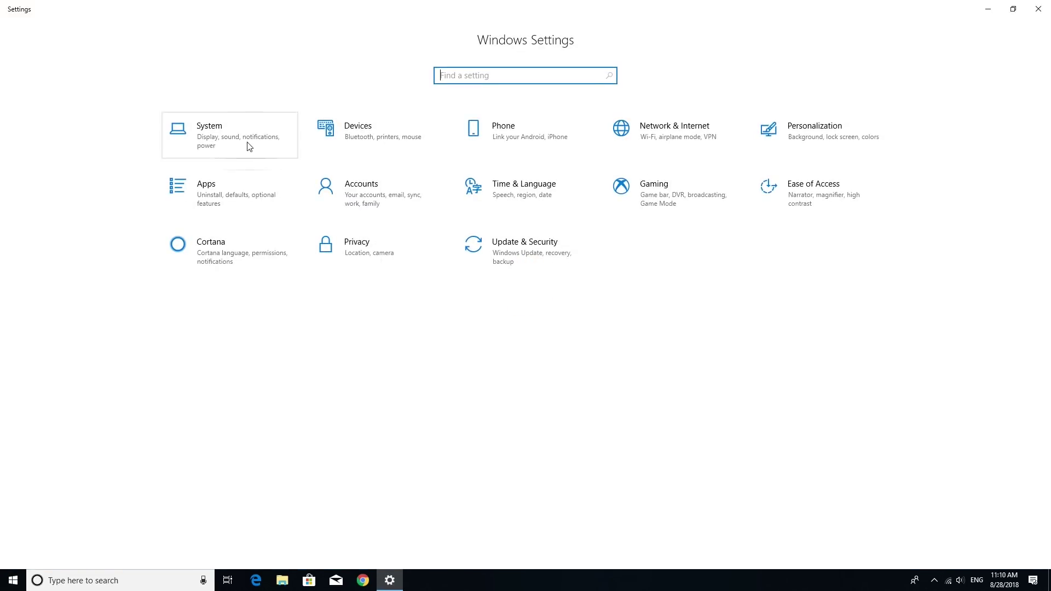
pyautogui.click(246, 145)
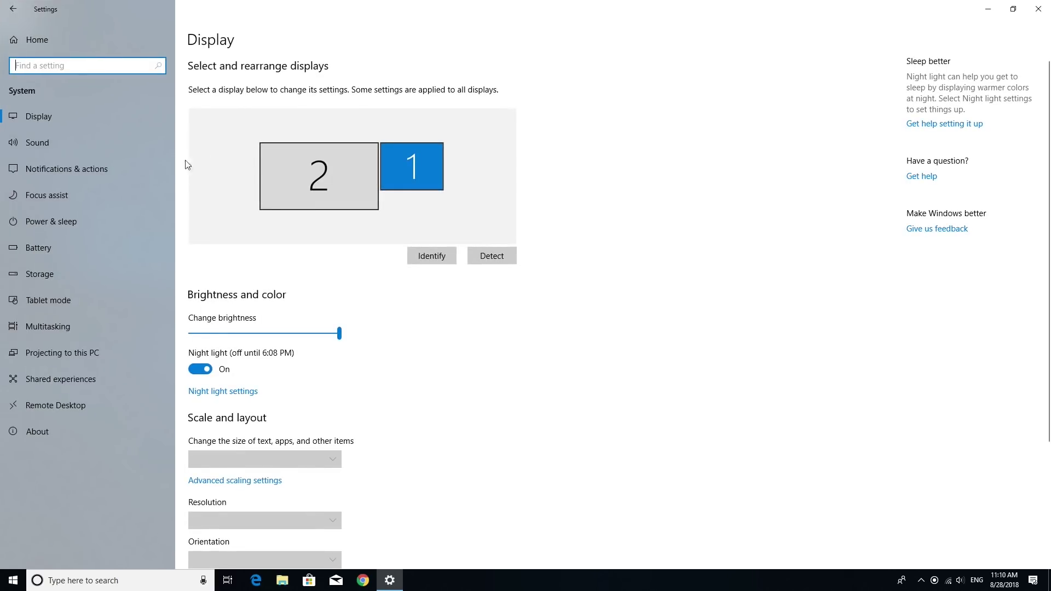
pyautogui.click(123, 176)
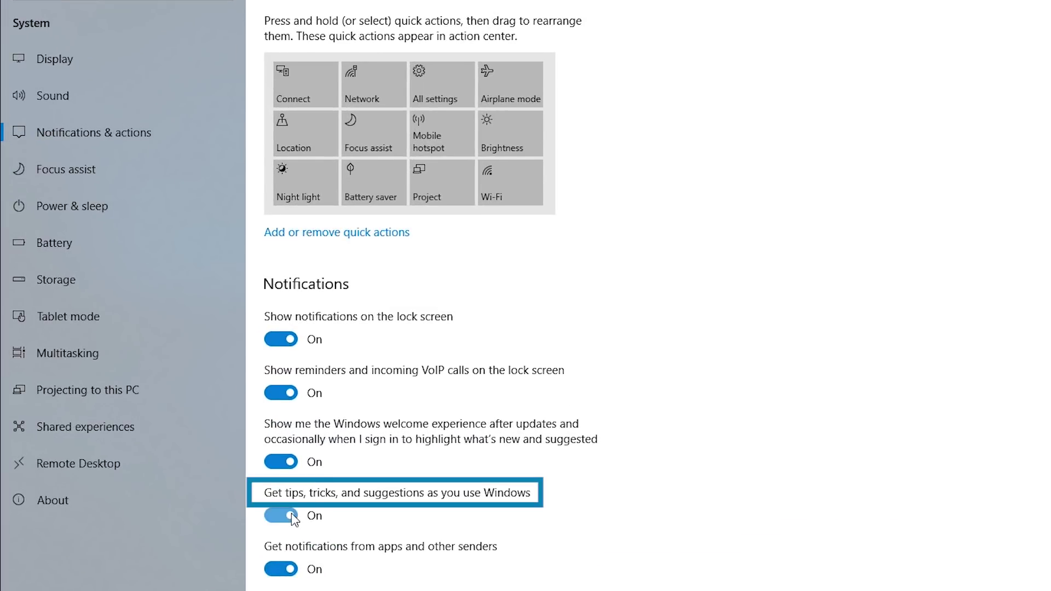
pyautogui.click(291, 516)
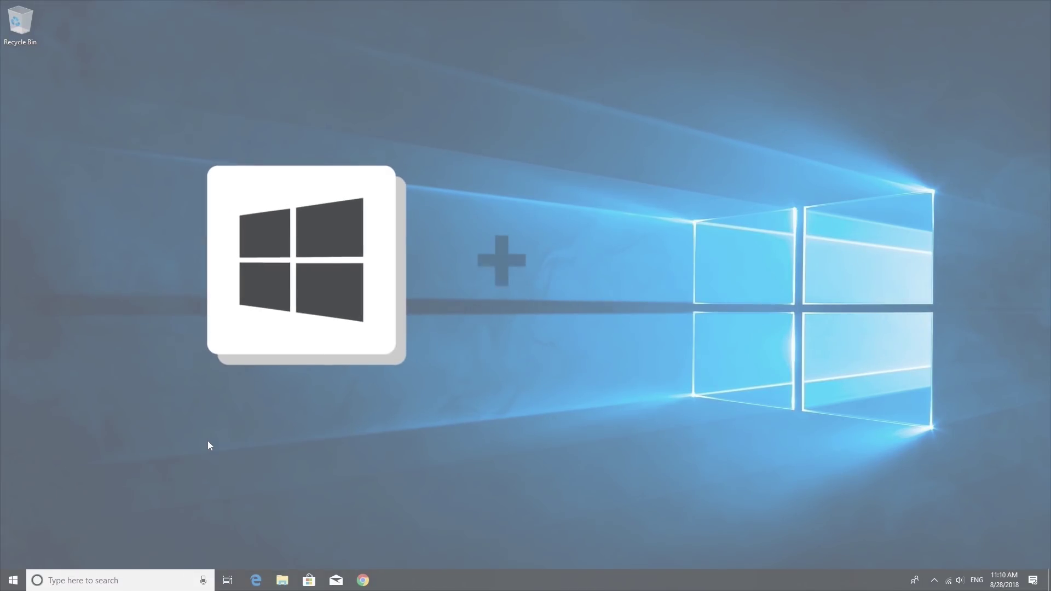
# - Run services.msc, set Superfetch's startup type to Disabled, then bring up Windows Search's properties
pyautogui.press('super+r')
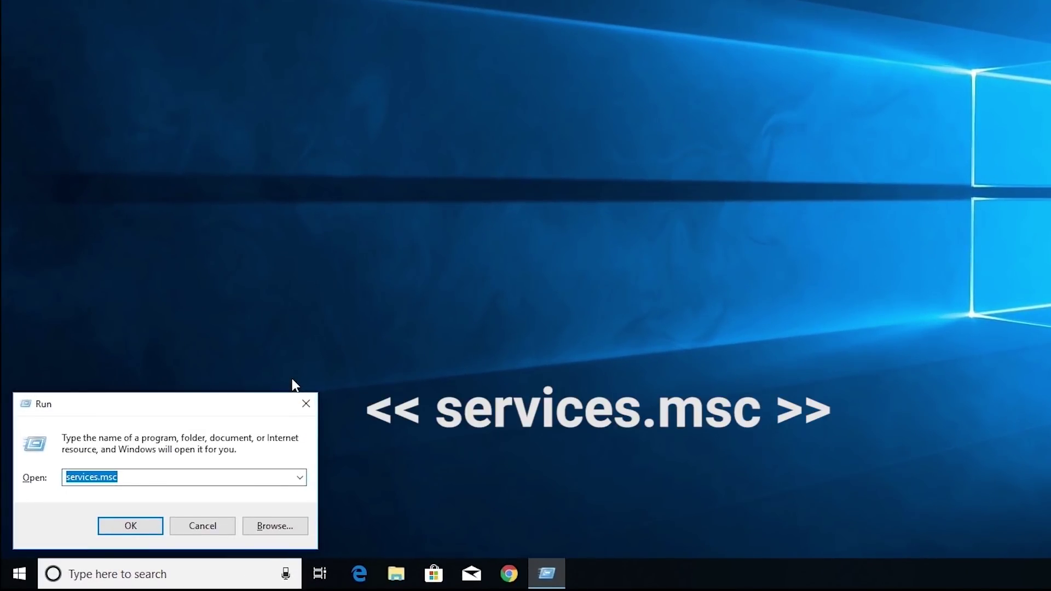
pyautogui.write('services.msc')
pyautogui.press('Return')
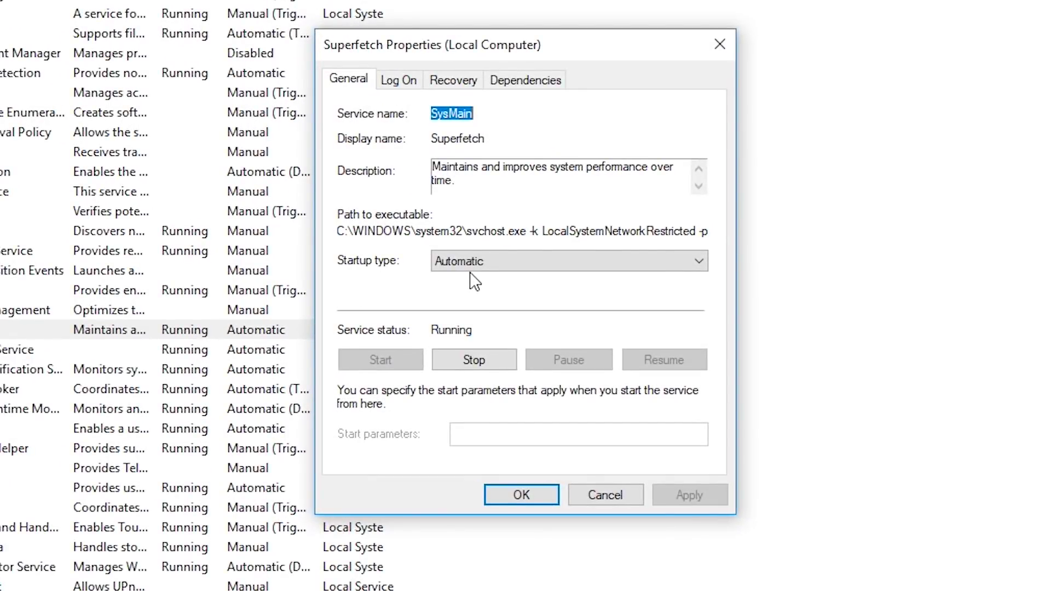
pyautogui.click(474, 263)
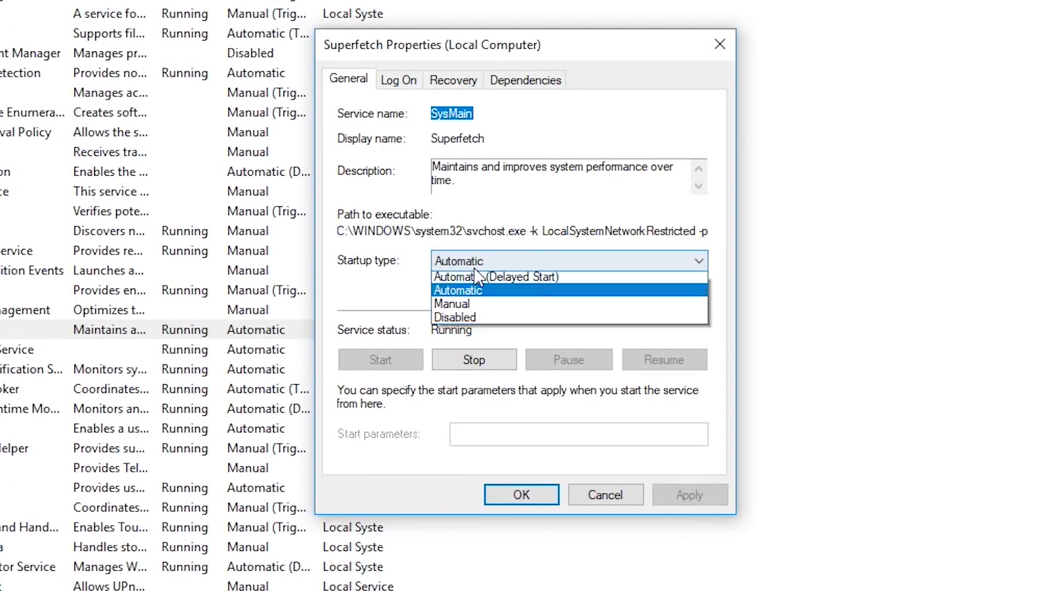
pyautogui.click(532, 320)
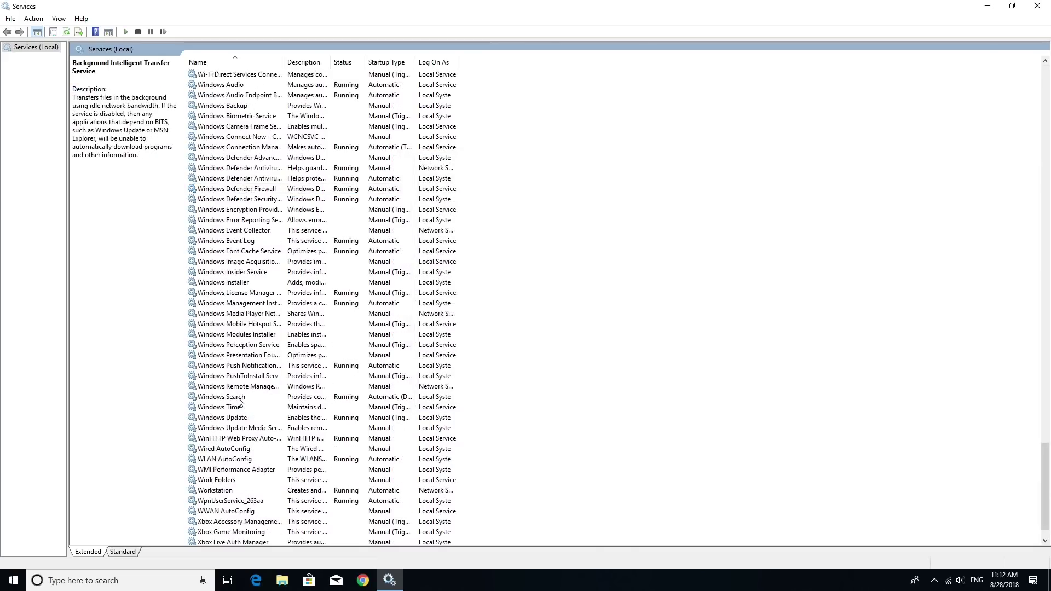
pyautogui.doubleClick(222, 397)
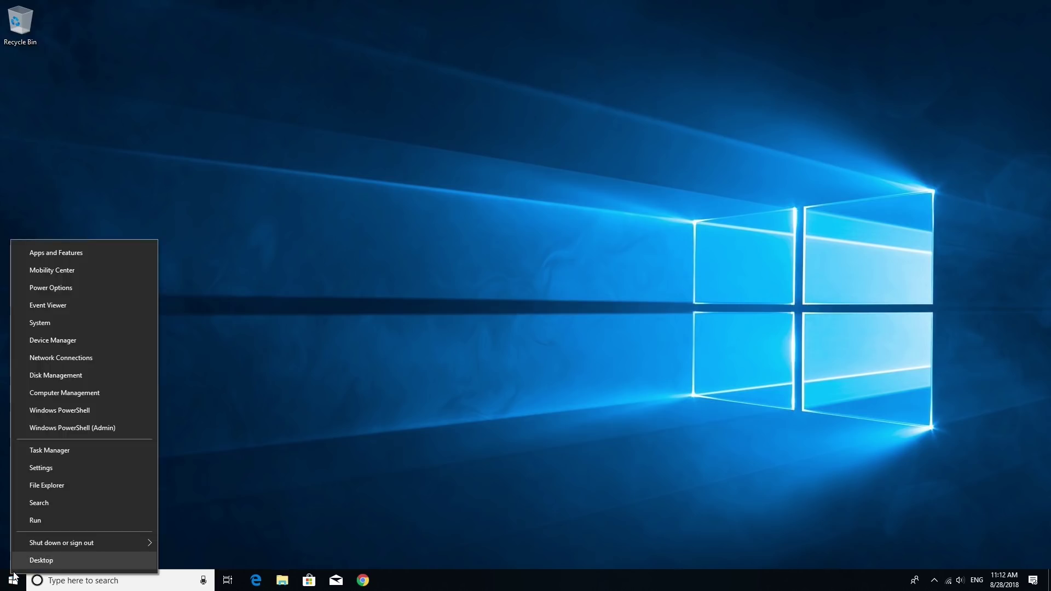
# - From Windows PowerShell (Admin), run sfc /scannow
pyautogui.click(119, 427)
pyautogui.write('sfc')
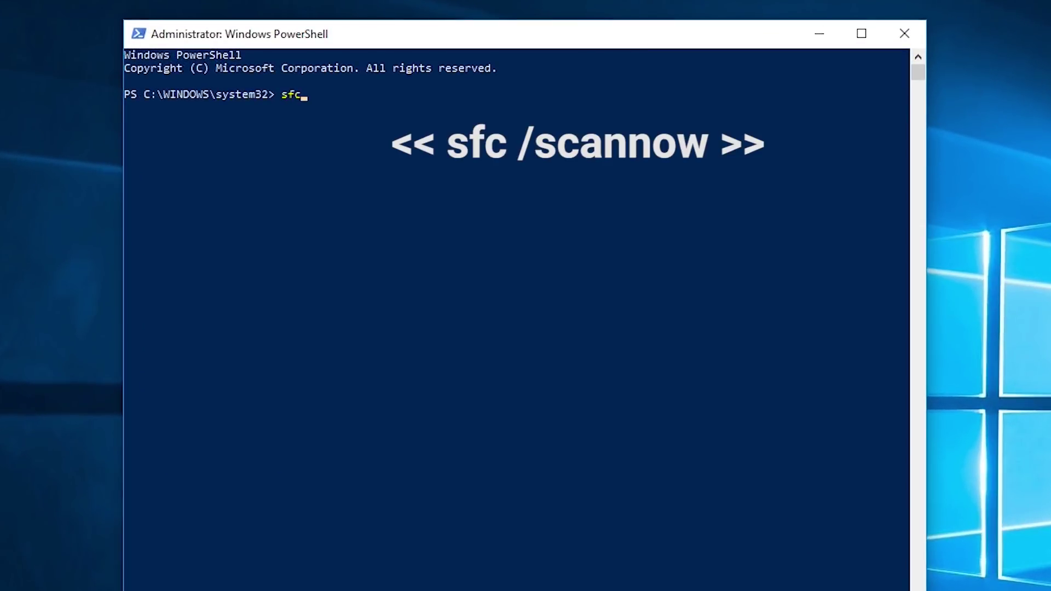
pyautogui.write(' /scannow')
pyautogui.press('Return')
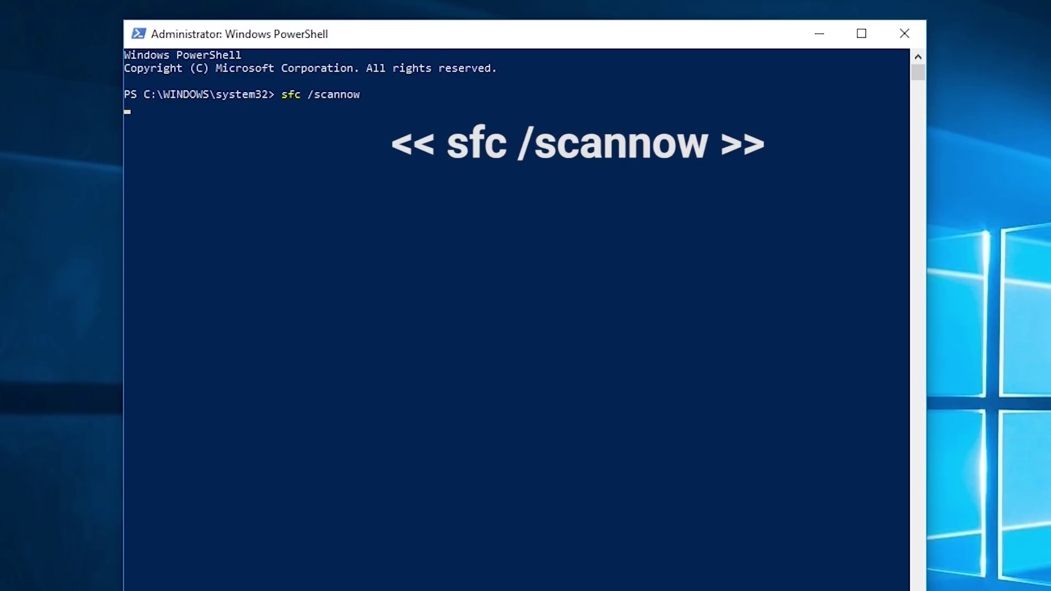